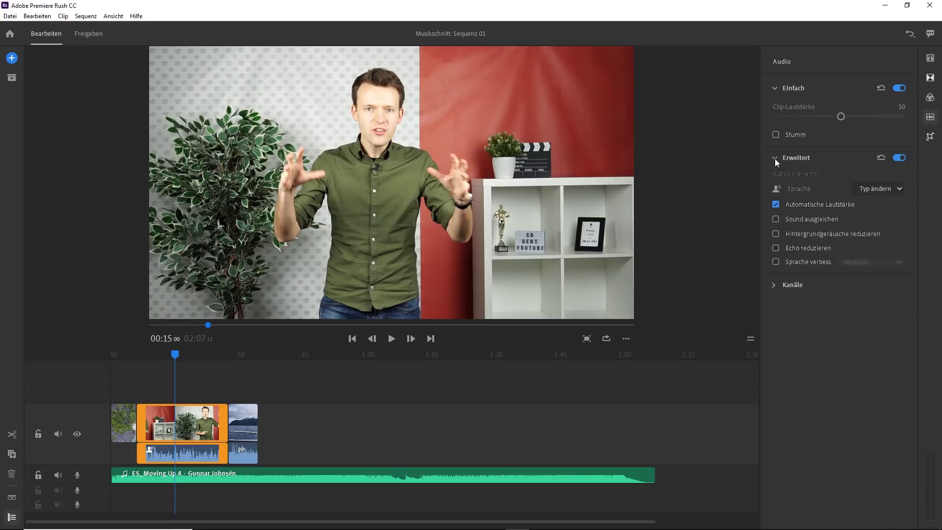
Check the available audio types for the speech clip and play the sequence from 00:15
left_click(871, 189)
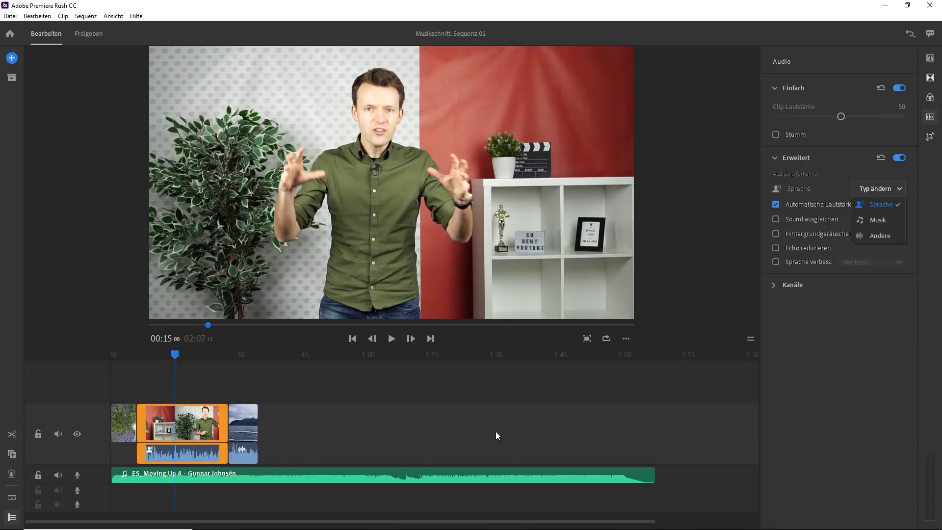
left_click(901, 345)
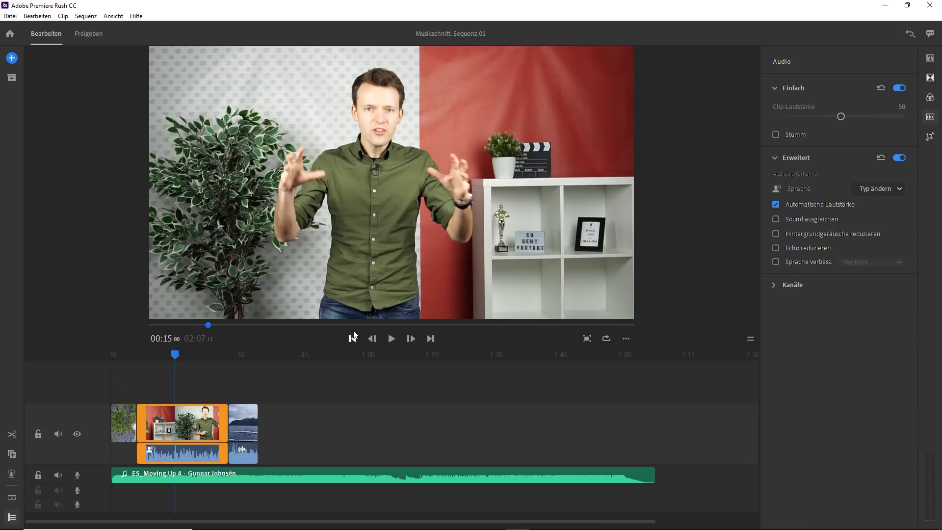
left_click(392, 340)
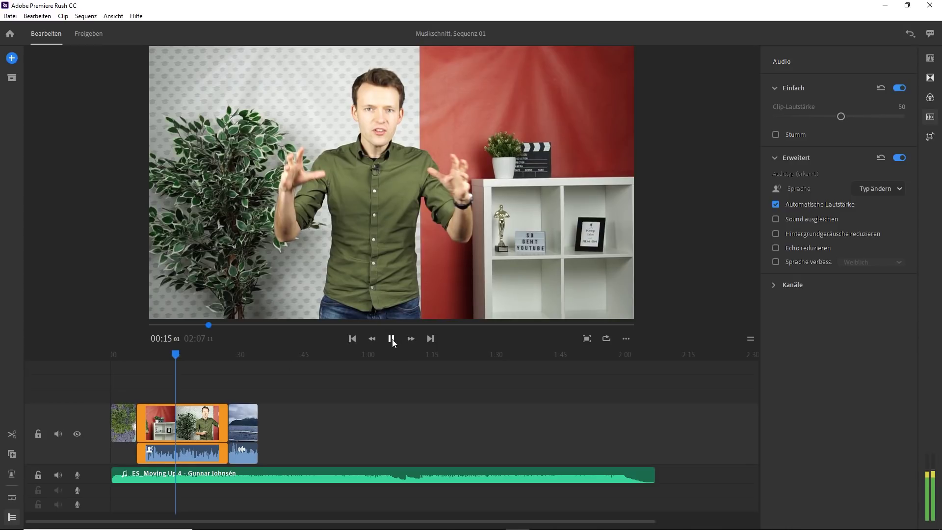
Enable Autom. Ducking for the music clip and play back the transition from the opening aerial clip into the speech clip
left_click(213, 478)
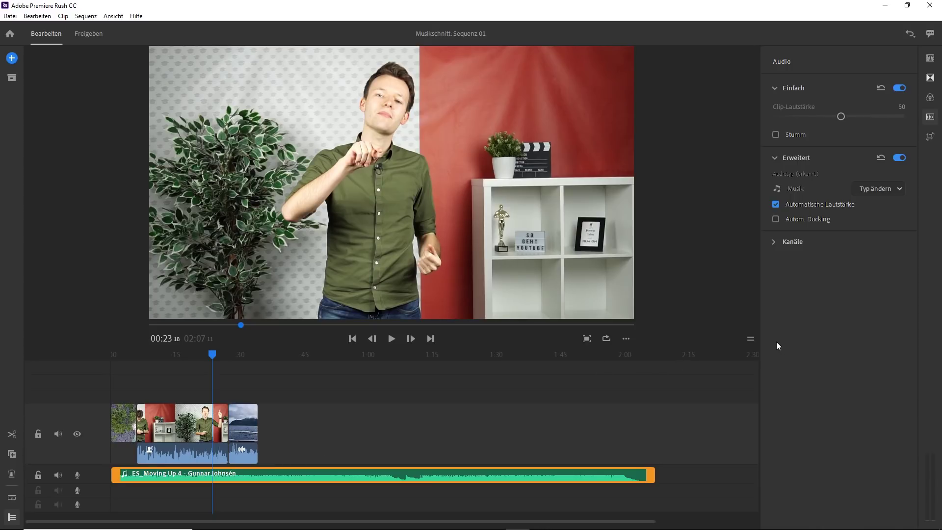
left_click(776, 220)
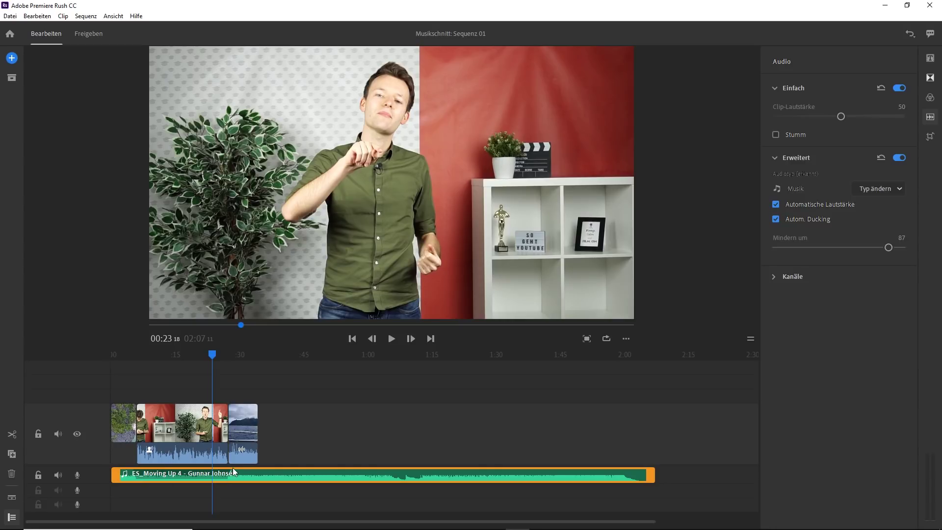
left_click(131, 355)
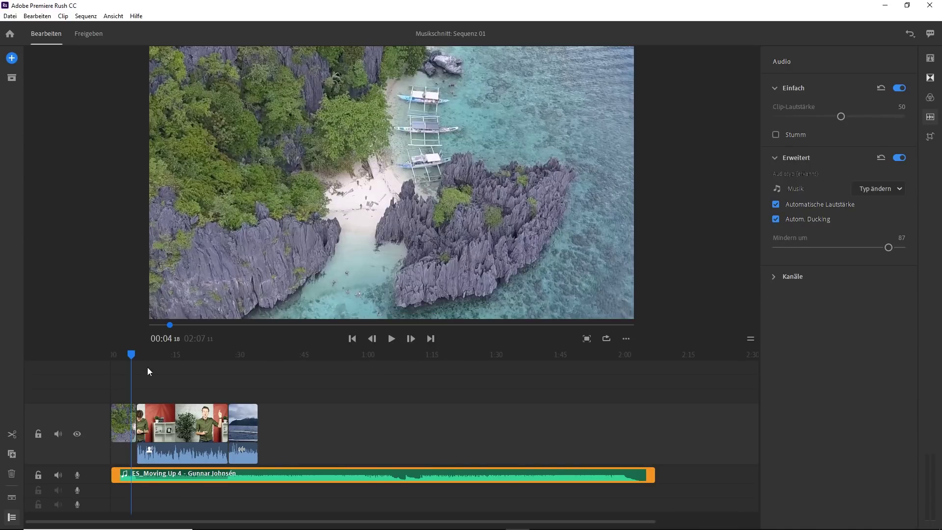
left_click(128, 355)
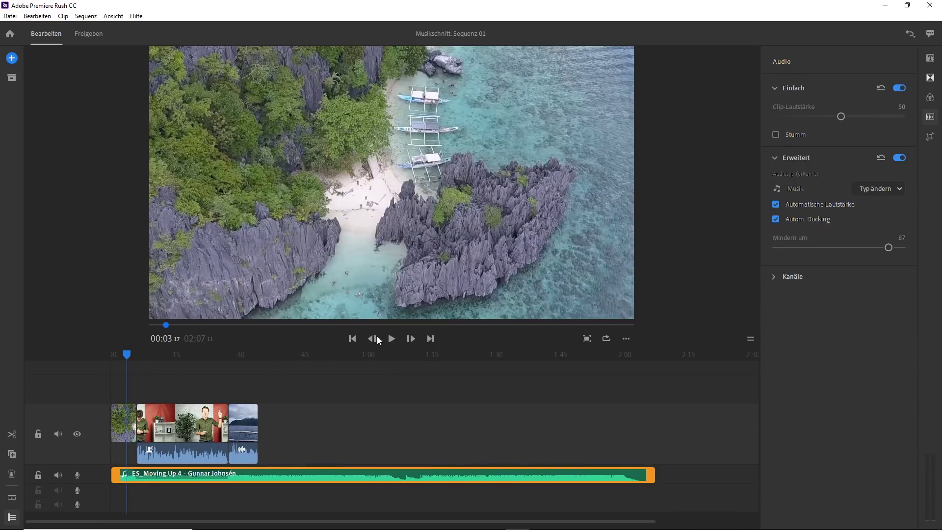
left_click(391, 339)
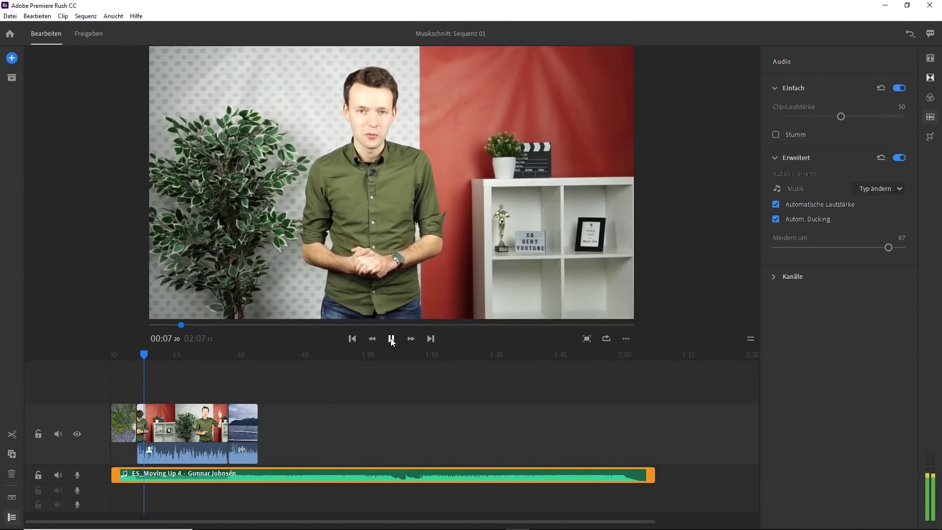
left_click(391, 338)
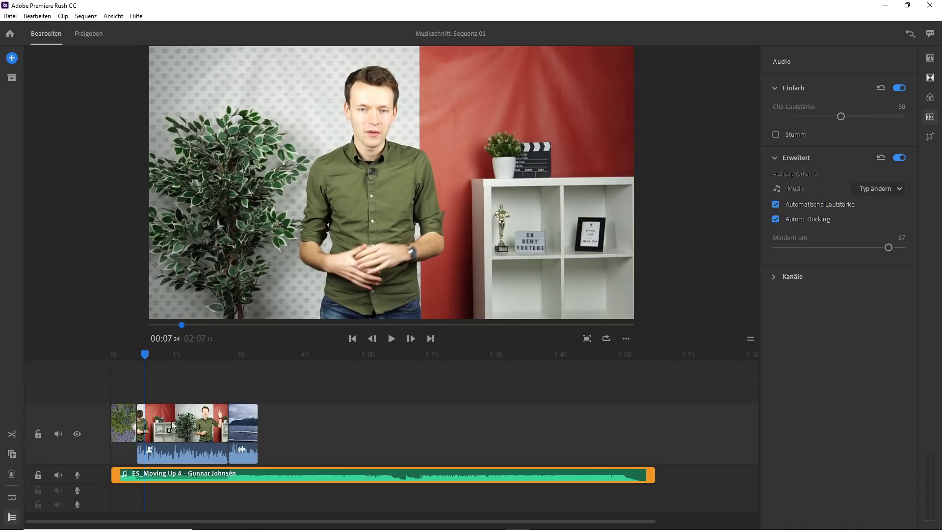
Move the speech clip behind the mountain landscape clip on the video track
left_click(210, 422)
key("Delete")
left_click_drag(210, 416, 205, 441)
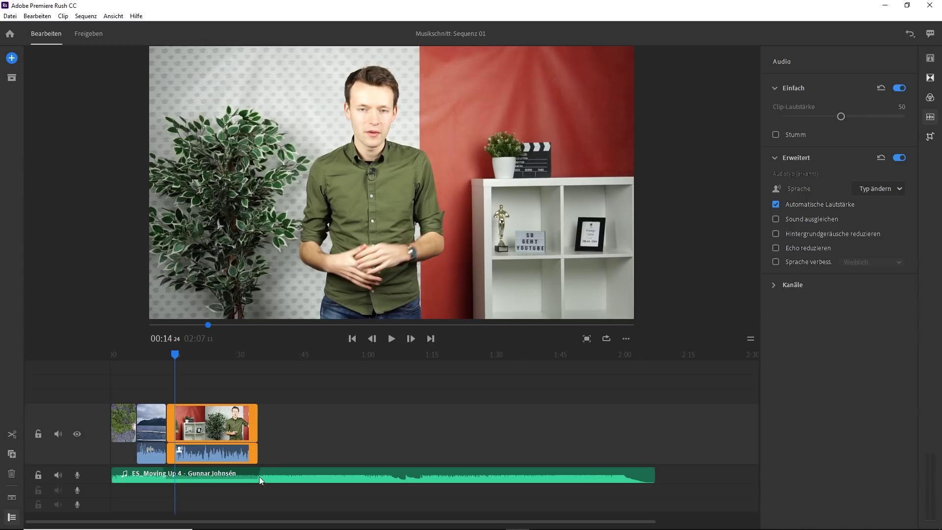
left_click(281, 445)
left_click(282, 475)
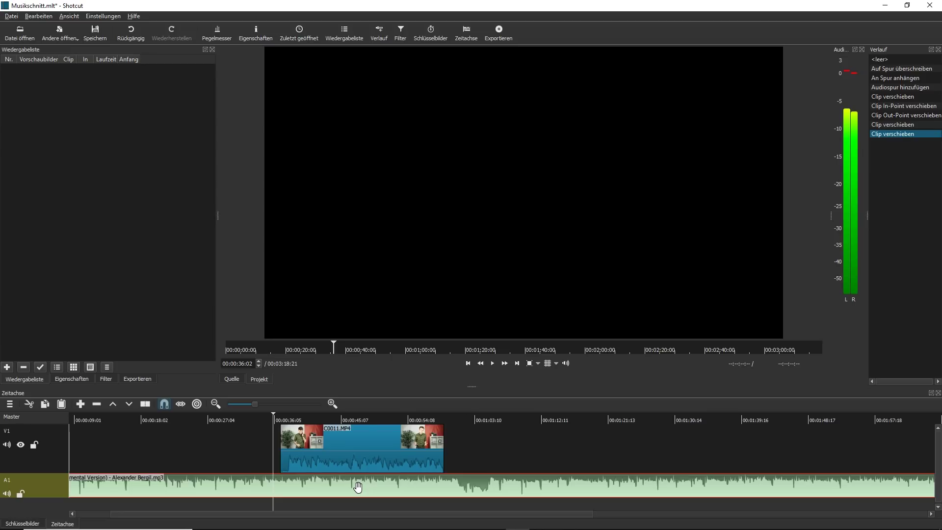
Switch to Shotcut, add the Verstärkung / Lautstärke filter to the music clip and enable Pegel keyframes with one at 00:00:36:02
left_click(106, 379)
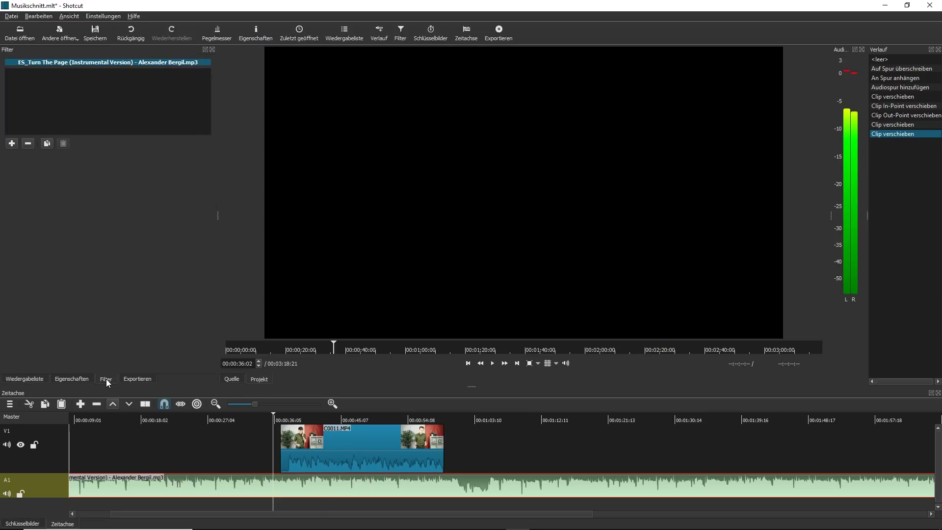
left_click(11, 143)
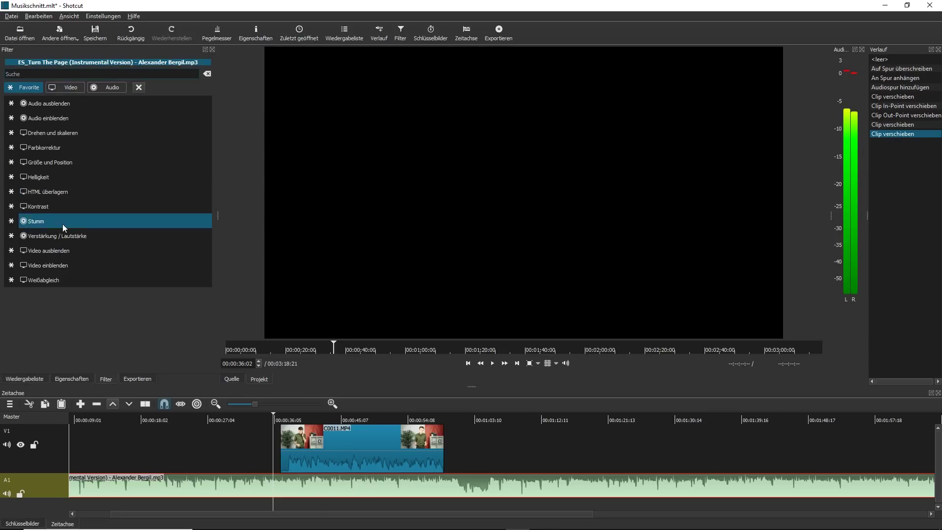
left_click(79, 234)
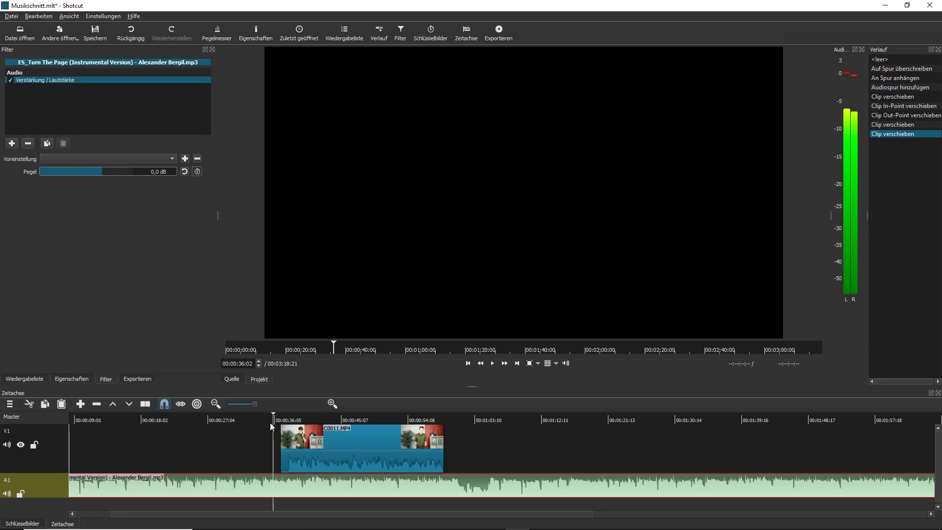
left_click(197, 171)
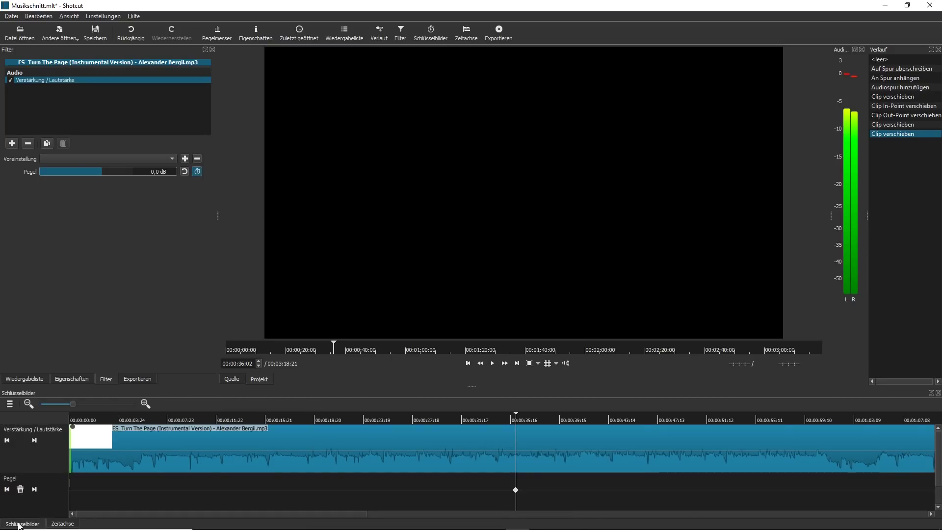
Add a music level keyframe of 0 dB just after the speech clip, at 00:01:00:00
left_click(61, 524)
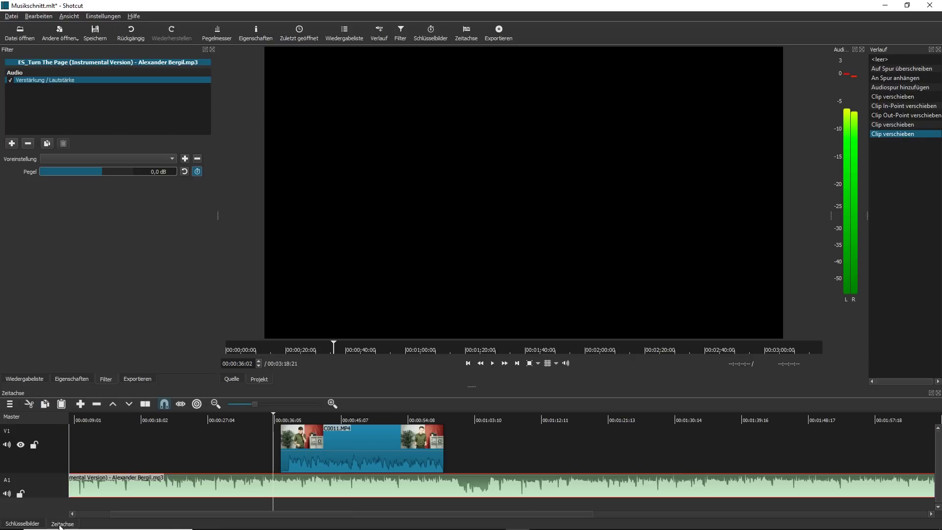
left_click(449, 416)
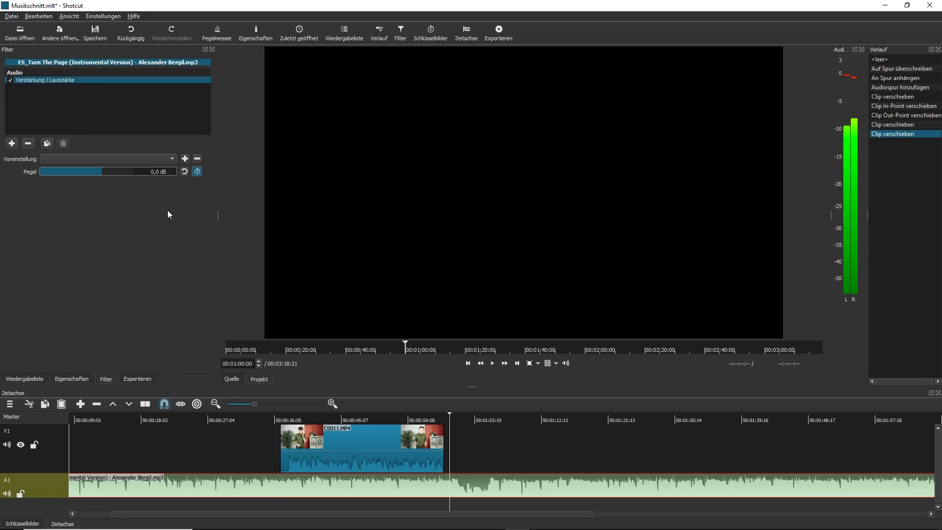
left_click(96, 171)
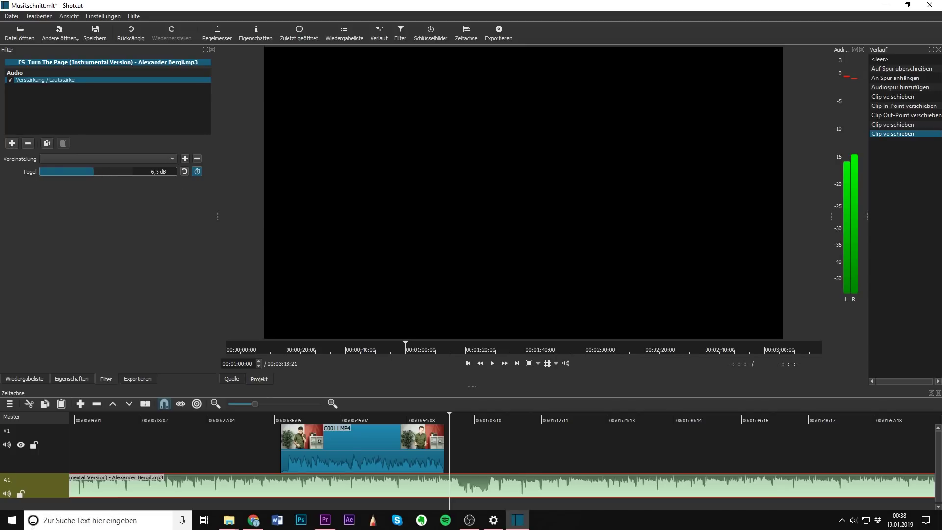
left_click(25, 523)
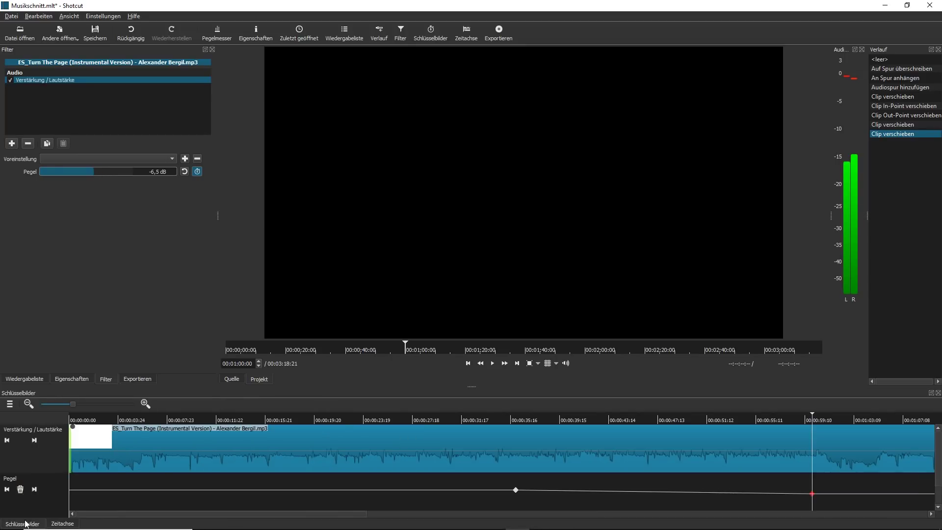
double_click(155, 171)
type("0")
key("Return")
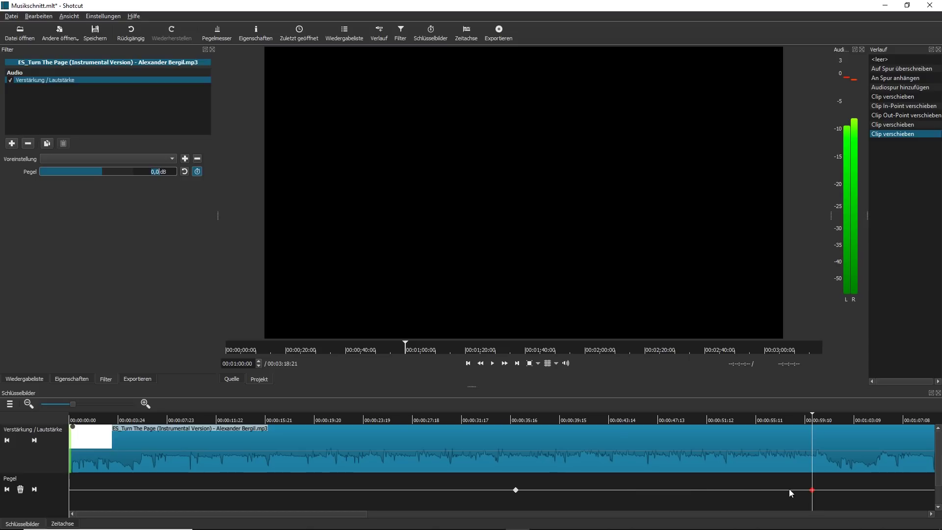
Add a keyframe at 00:00:36:24 that lowers the music level to about -22 dB as the speech begins
left_click_drag(522, 418, 527, 419)
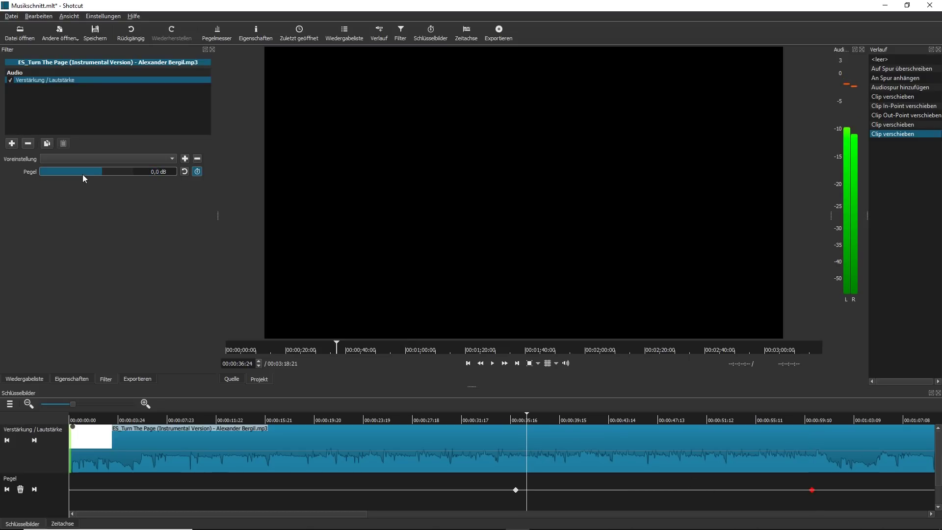
left_click_drag(83, 175, 58, 172)
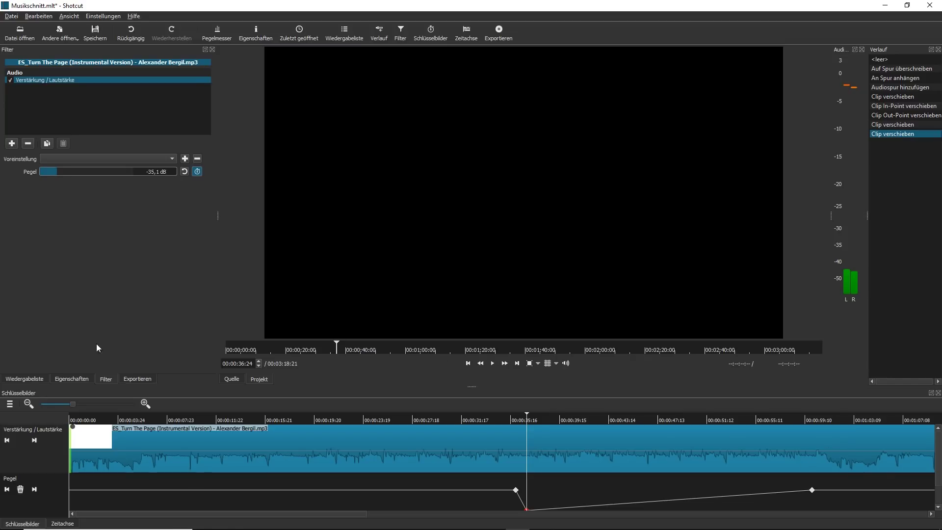
left_click_drag(68, 173, 77, 174)
Add a music level keyframe of -22 dB near the end of the speech clip, at 00:00:58:00
left_click(787, 418)
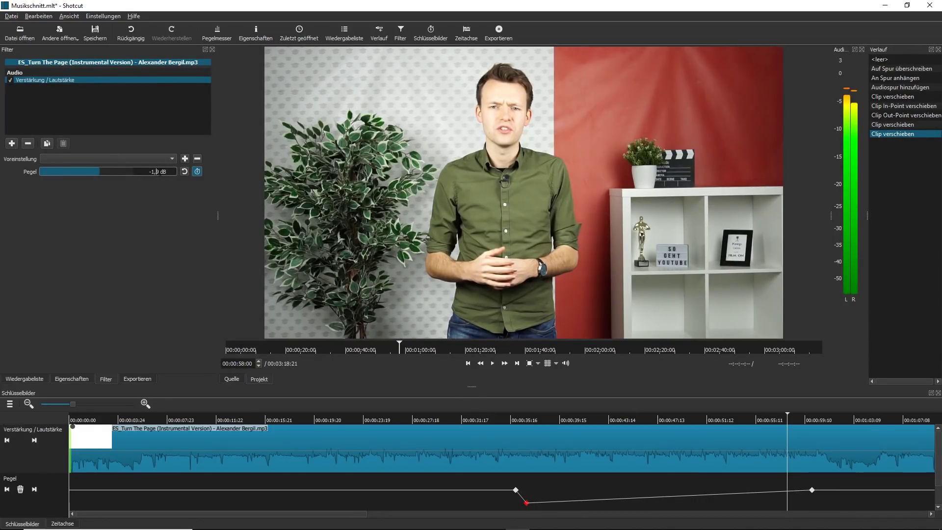
double_click(151, 172)
type("-22")
key("Return")
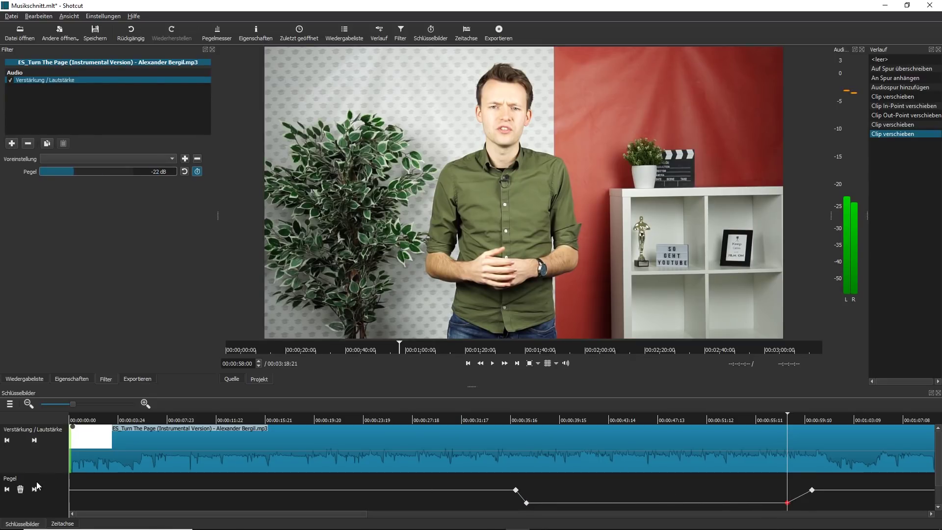
Play back the music's fade-down at the start of the speech clip and its fade-up at the end
left_click(63, 523)
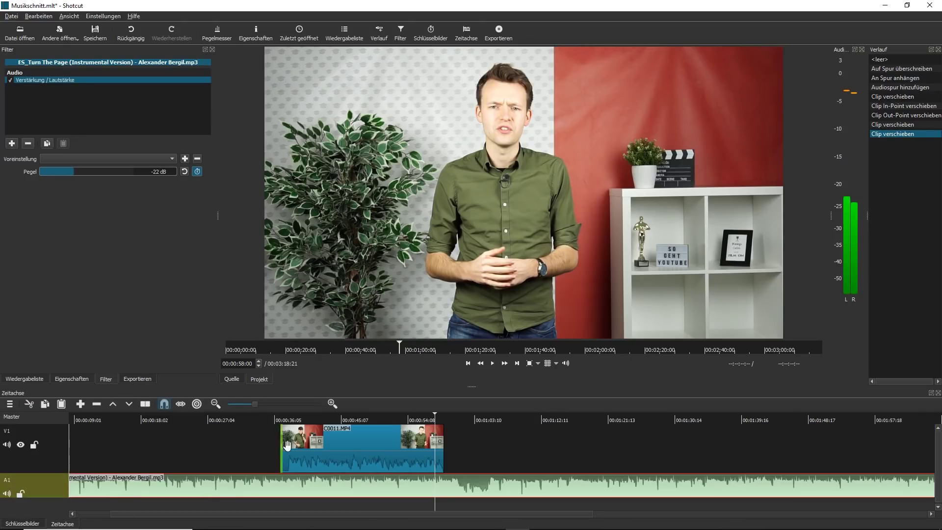
left_click(273, 418)
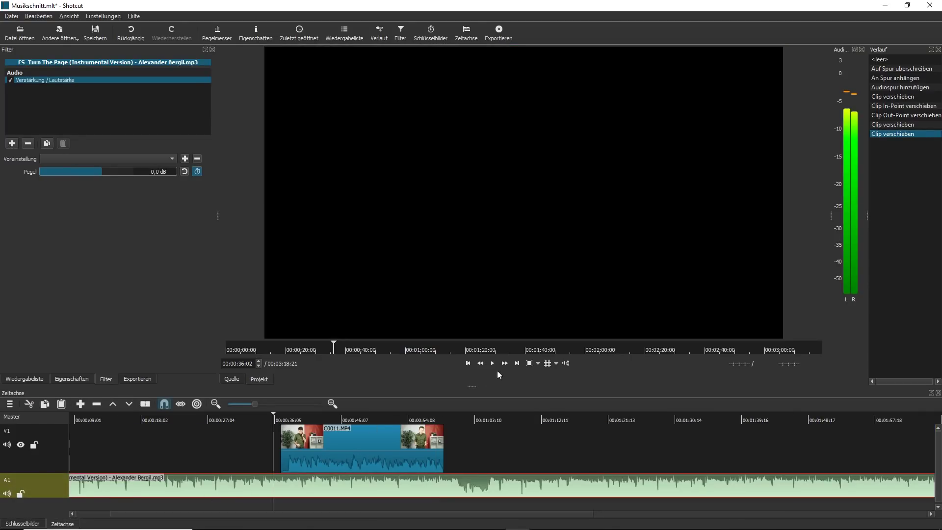
left_click(493, 364)
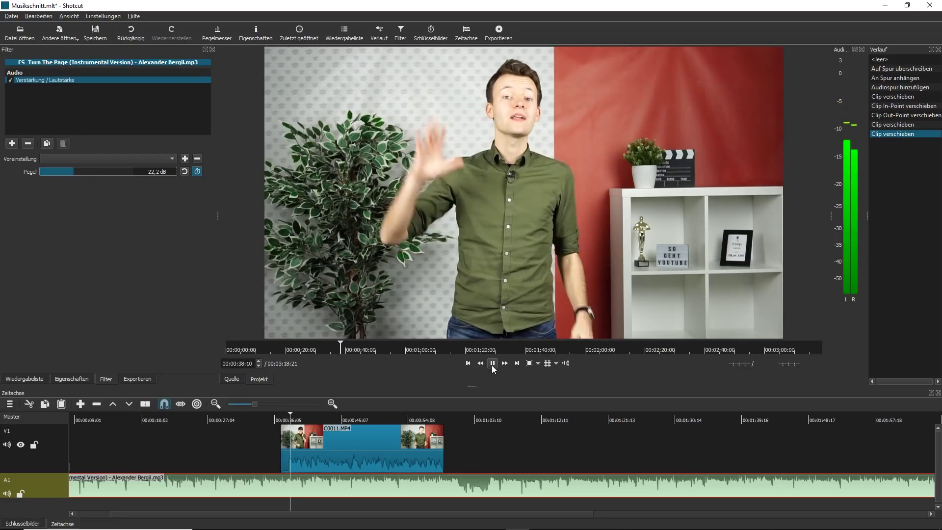
left_click(430, 416)
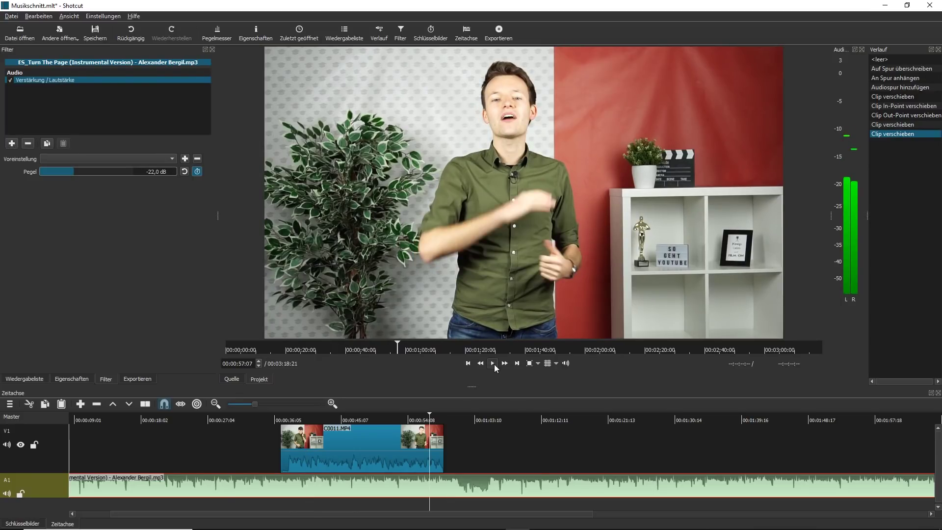
left_click(494, 364)
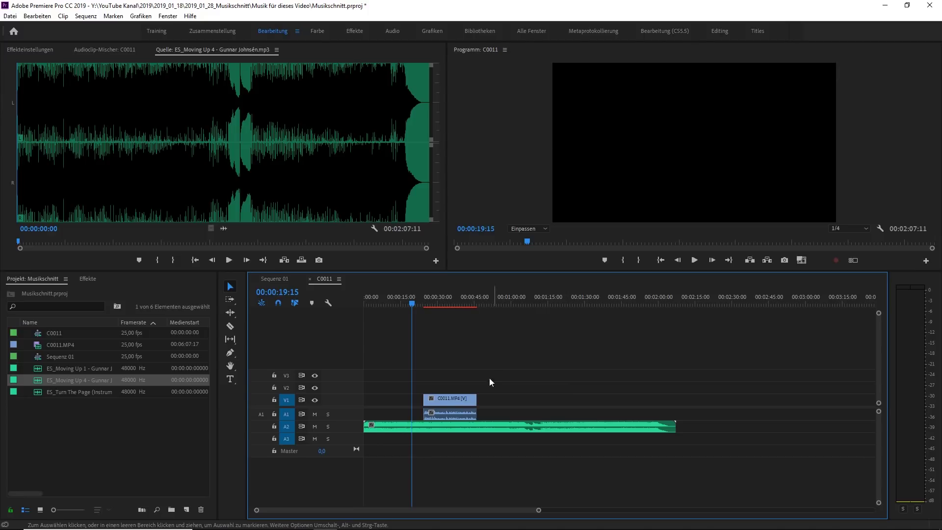
Switch to Premiere Pro and expand audio track A2, with the timeline enlarged around the speech clip
left_click_drag(538, 510, 458, 513)
double_click(284, 431)
left_click_drag(322, 508, 362, 507)
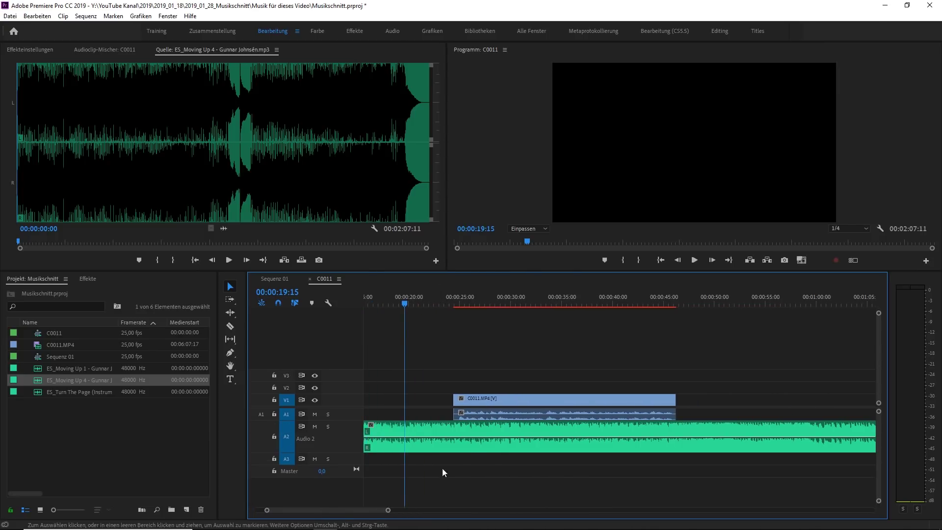
Add 0 dB level keyframes to the music clip on A2 just before and after the speech clip, at 00:00:23:21 and 00:00:46:16
left_click(446, 303)
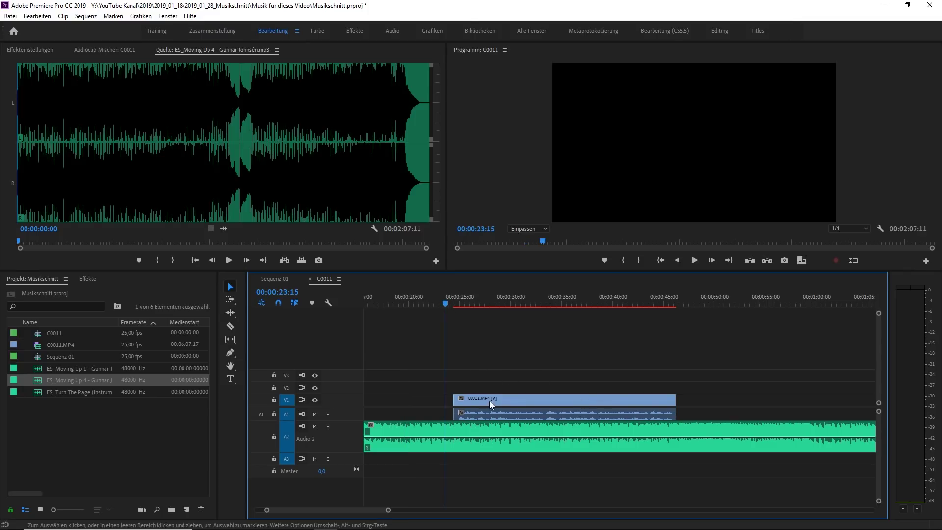
left_click_drag(454, 302, 441, 320)
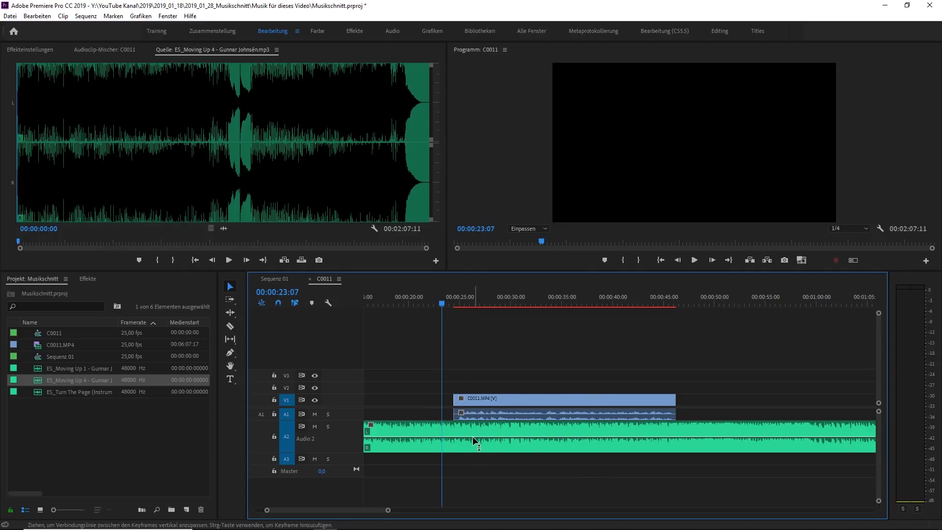
left_click(452, 431)
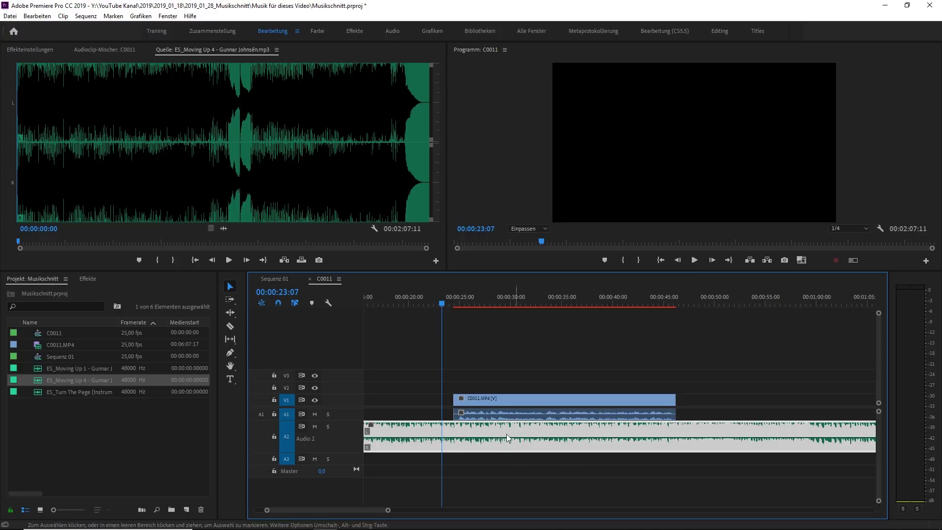
left_click(28, 51)
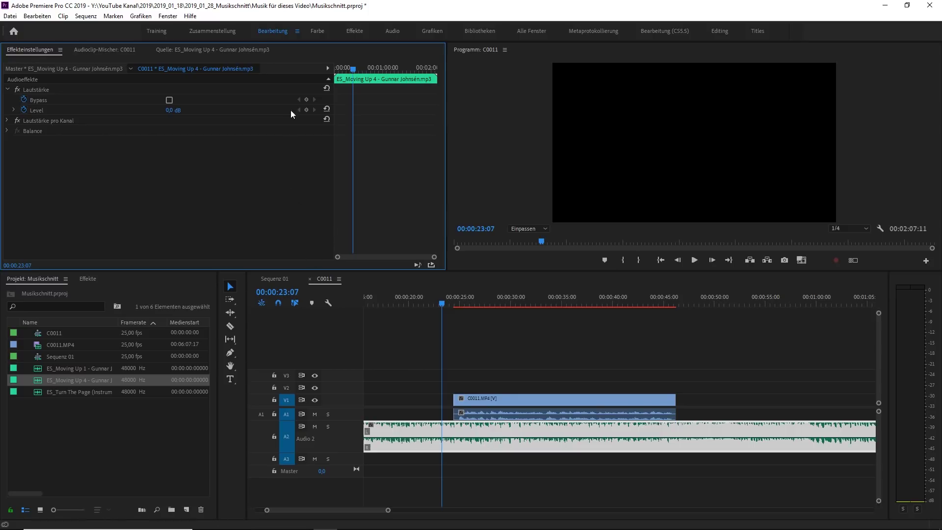
left_click(449, 304)
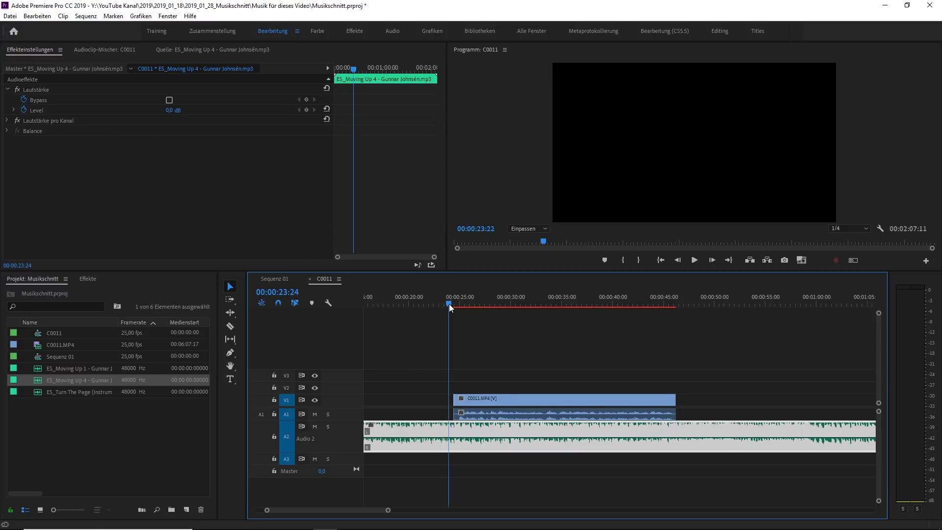
left_click(306, 110)
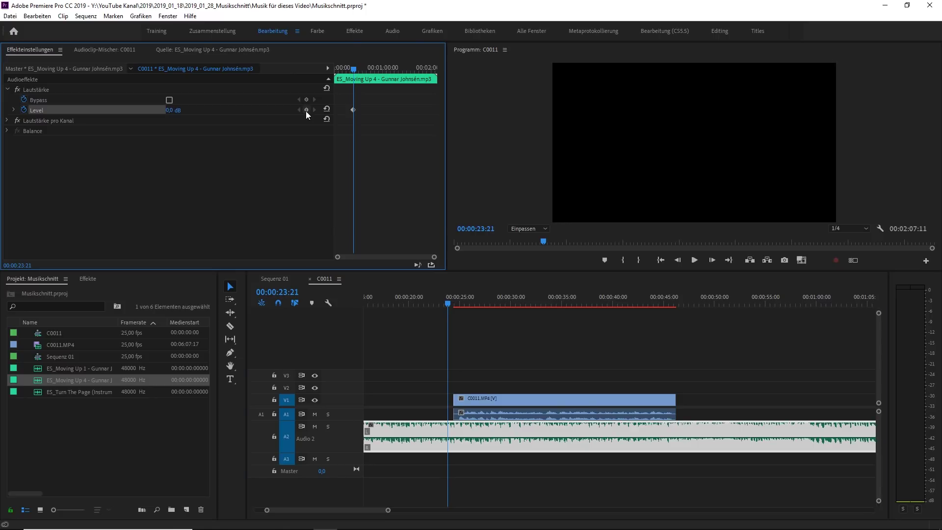
left_click(681, 300)
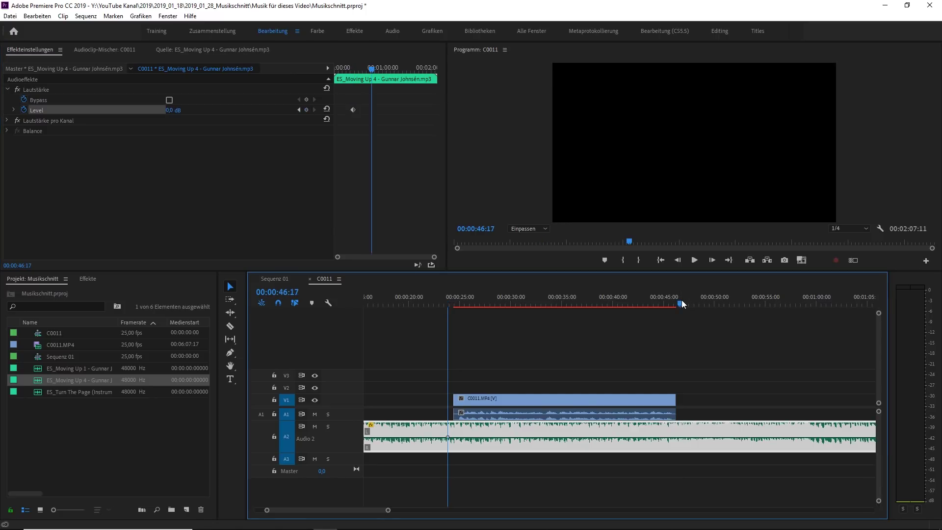
left_click(306, 110)
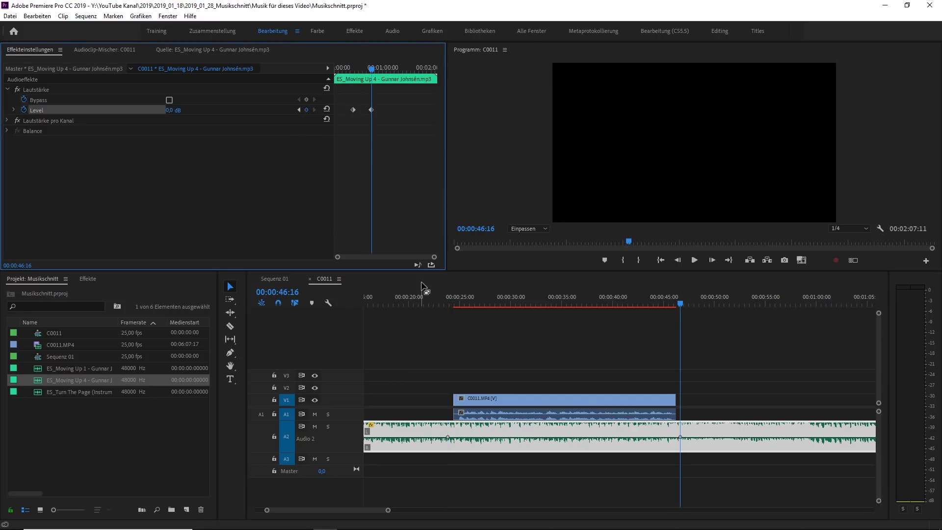
With the Pen tool, add lowered music keyframes just inside the speech clip's start and end, at about -15.6 dB and -14.5 dB
left_click(230, 353)
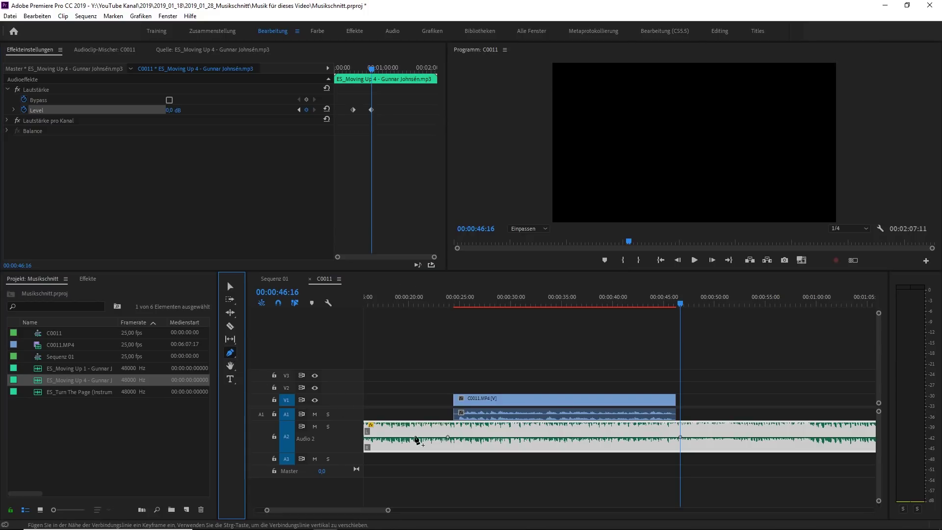
left_click(464, 437)
left_click_drag(463, 437, 456, 446)
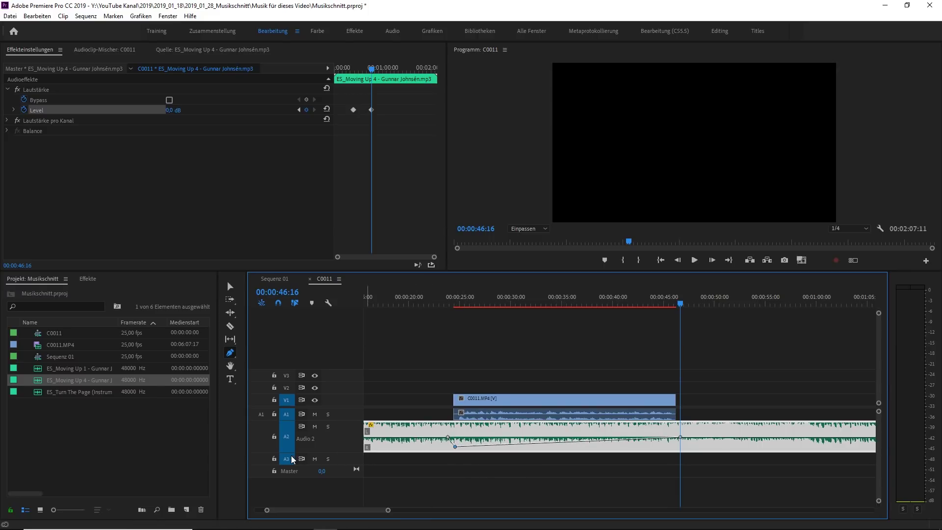
mouse_move(291, 453)
left_mouse_down()
mouse_move(287, 431)
mouse_move(287, 460)
left_mouse_up()
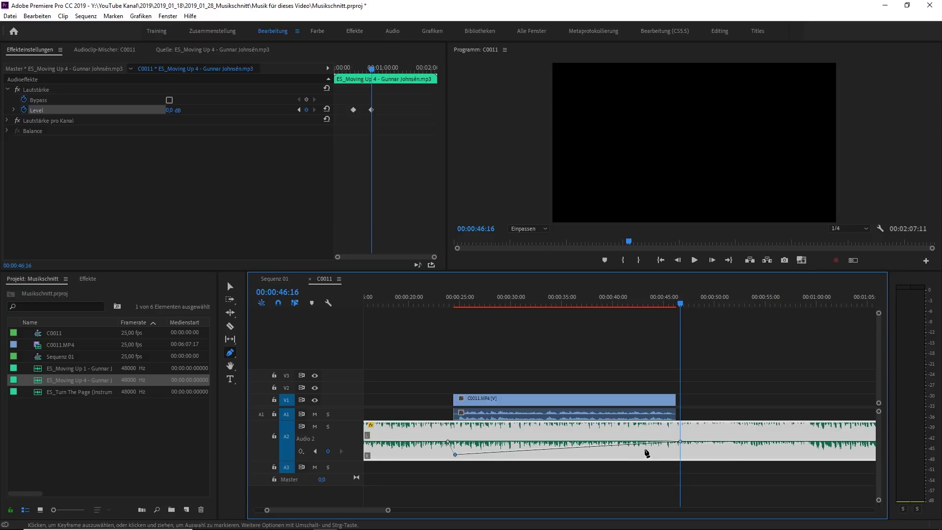
left_click_drag(667, 444, 670, 454)
Set the two lowered music keyframes at 00:00:45:16 and 00:00:24:13 to a level of -20 dB
left_click(298, 111)
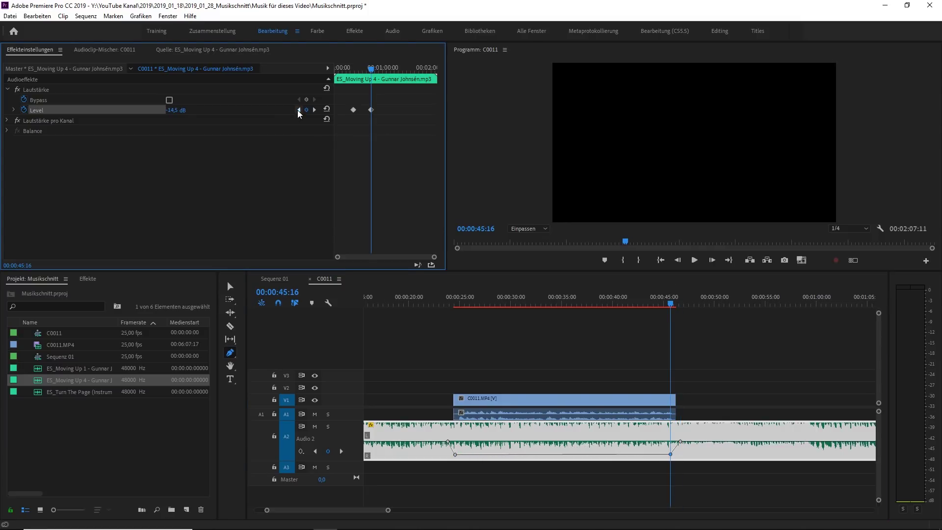
left_click(174, 111)
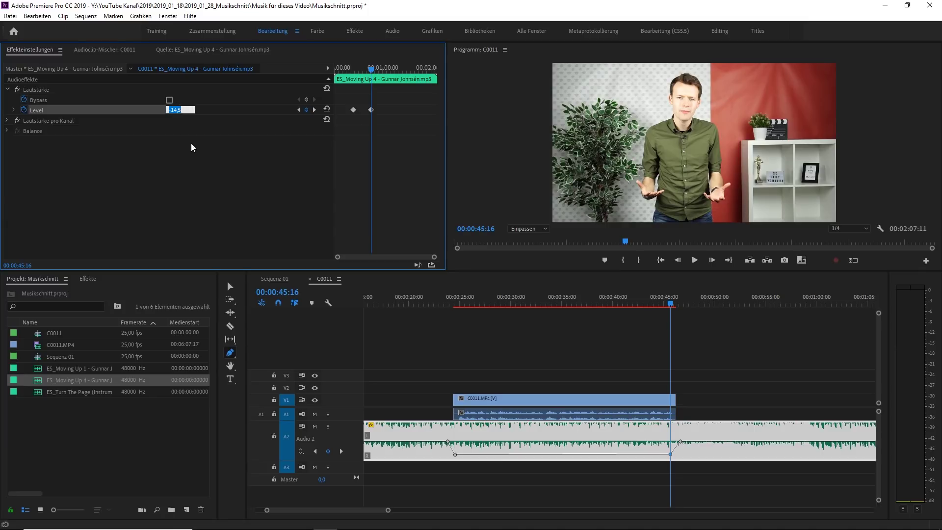
type("-20")
key("Return")
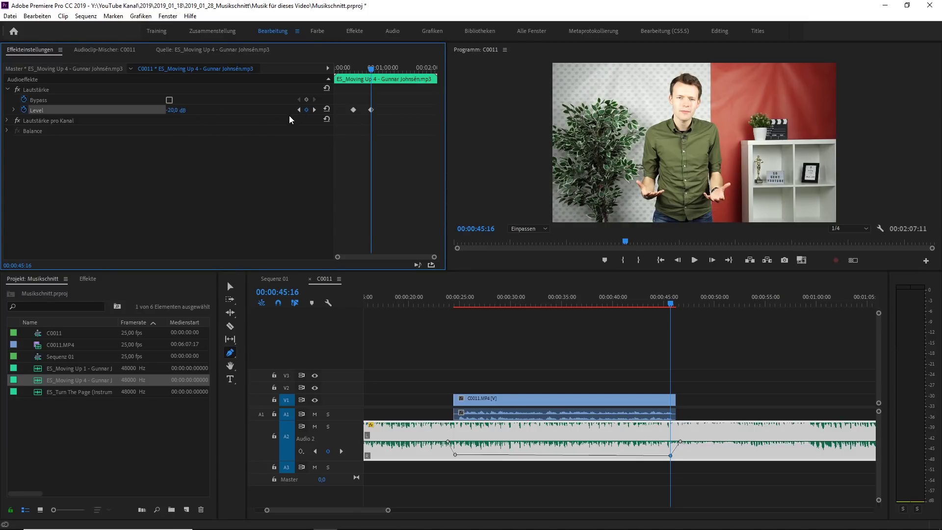
left_click(297, 110)
left_click(180, 108)
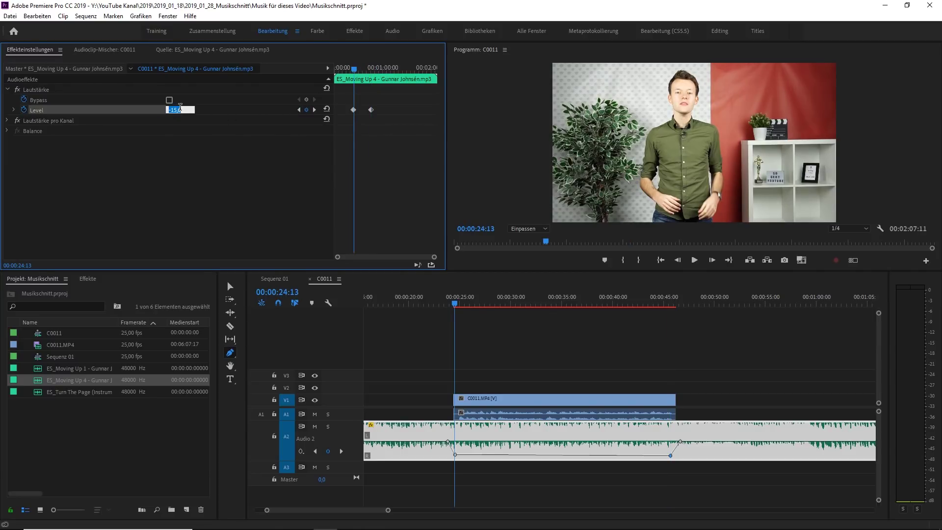
type("-20")
key("Return")
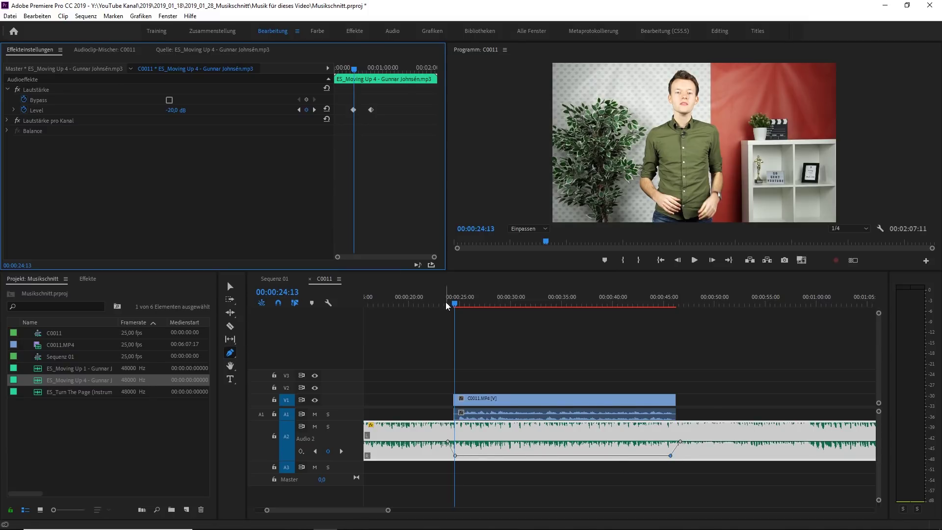
Play back the music's fade-down before the speech clip and its fade-up at the clip's end
left_click(432, 303)
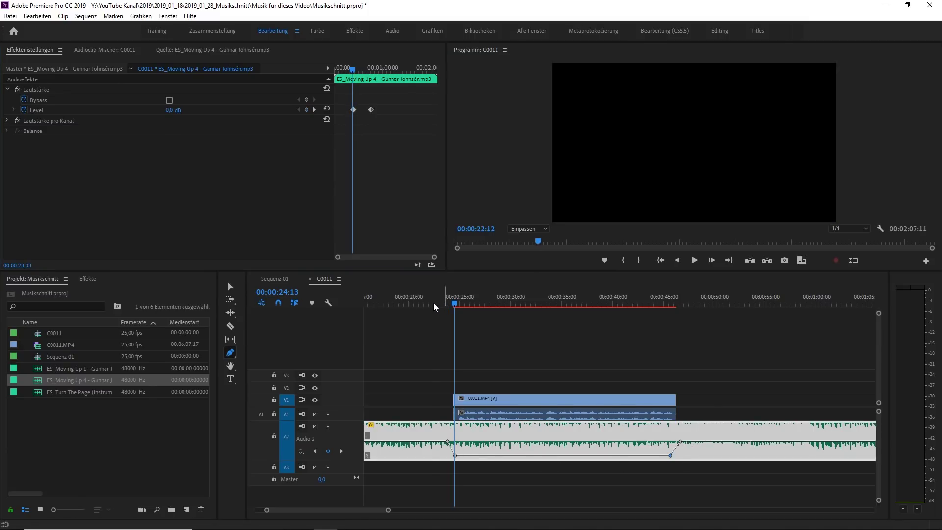
left_click(699, 262)
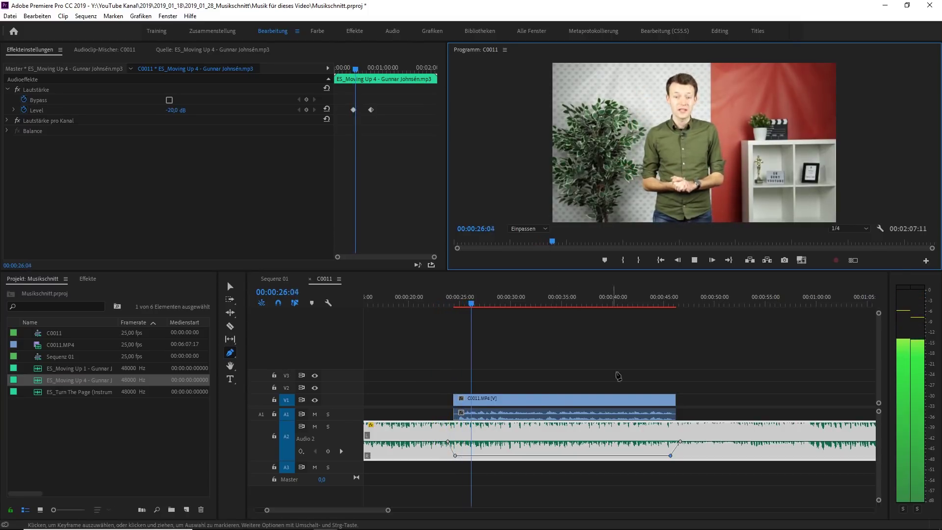
left_click(659, 304)
left_click(694, 260)
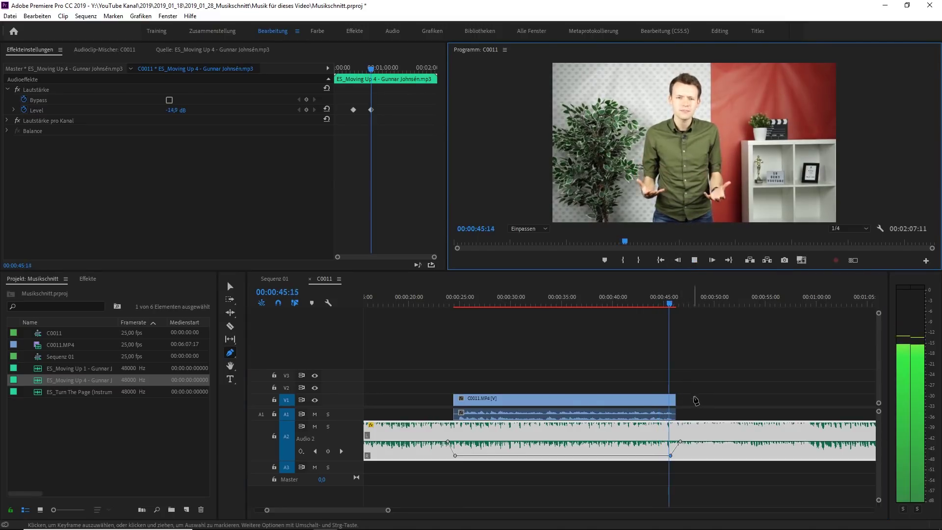
left_click(694, 260)
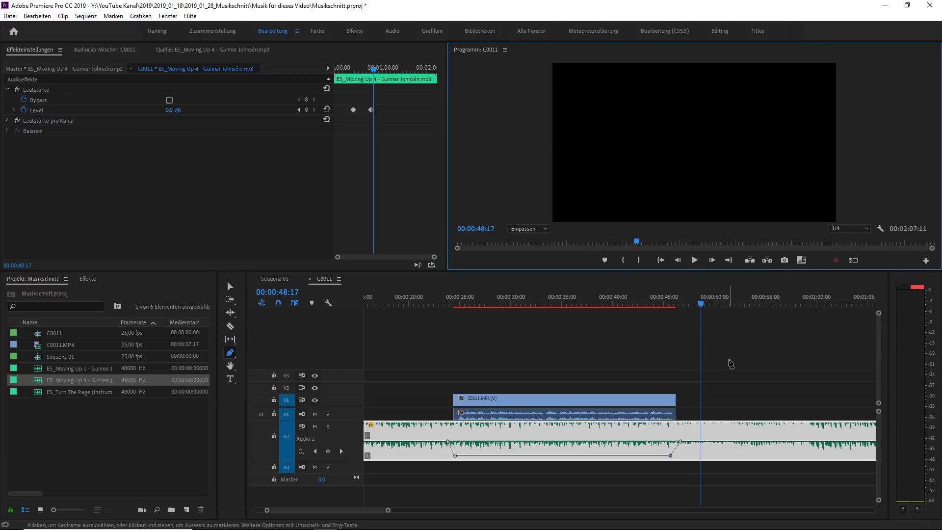